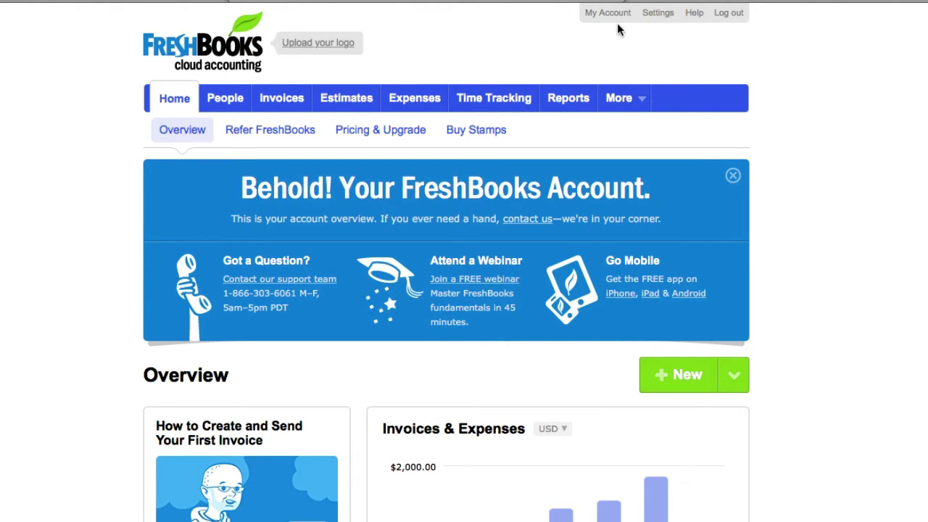
# - Upload VPlogoFool.png from the Desktop as the account logo
pyautogui.click(308, 45)
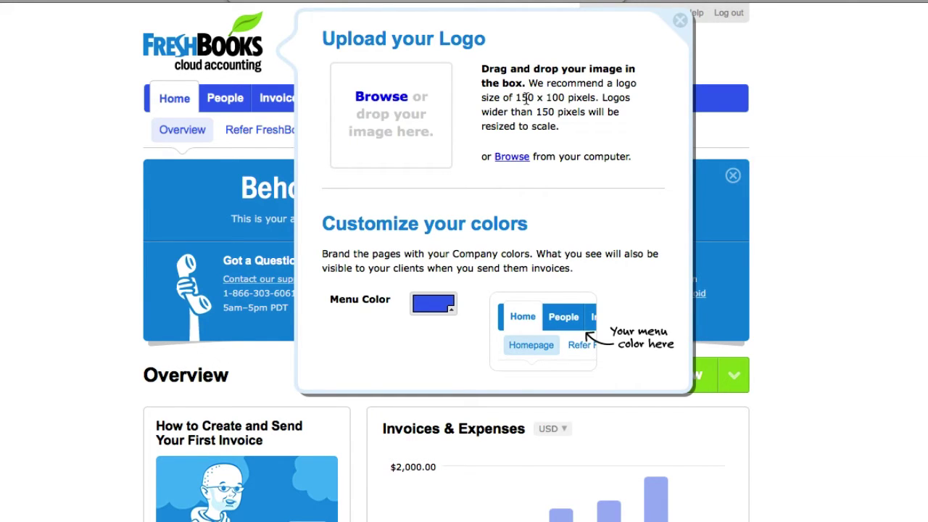
pyautogui.click(382, 123)
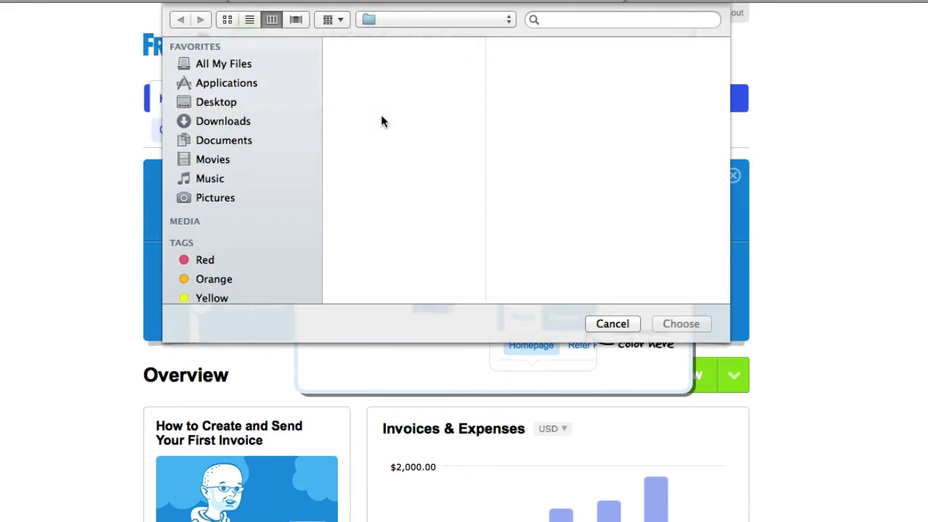
pyautogui.scroll(-5, 385, 184)
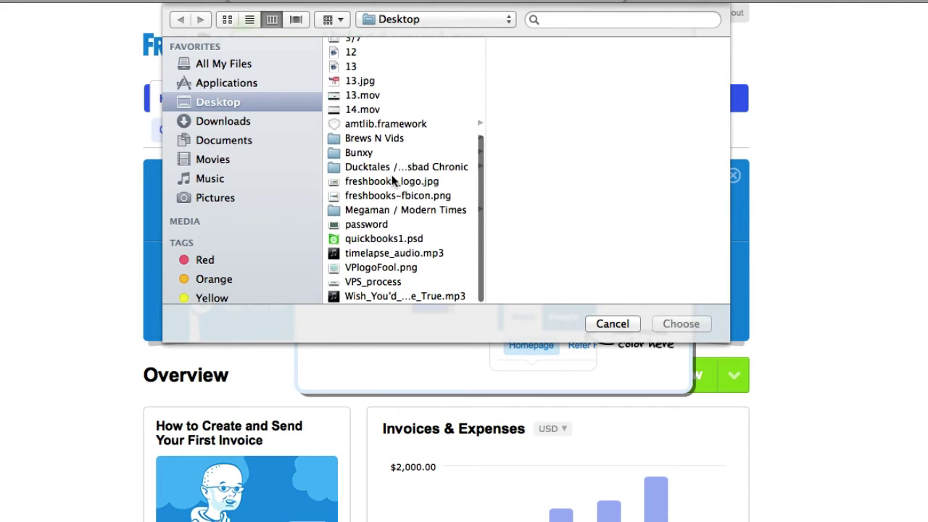
pyautogui.click(369, 269)
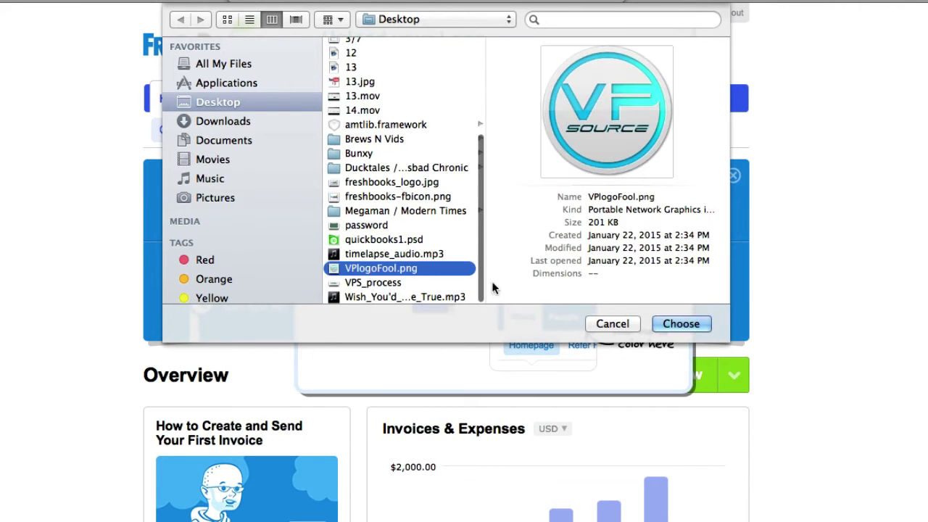
pyautogui.click(681, 324)
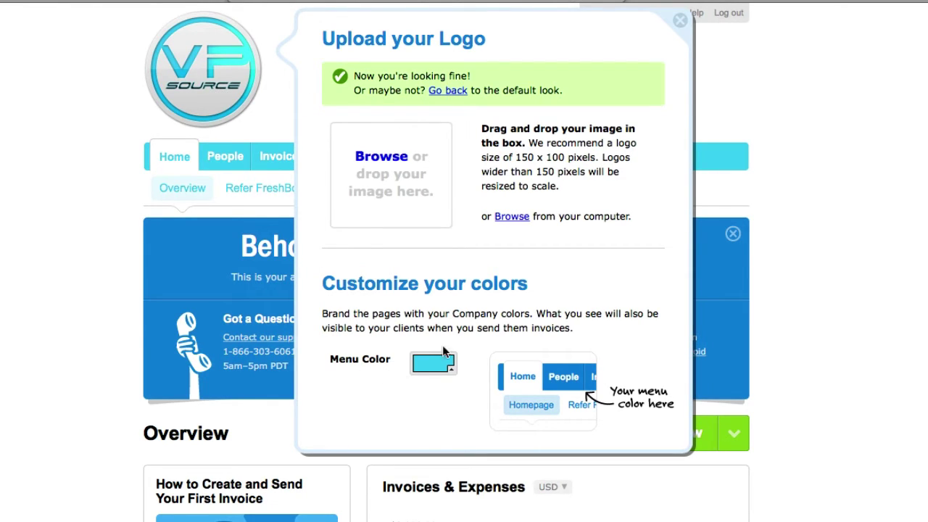
# - Close the Upload your Logo panel
pyautogui.click(679, 21)
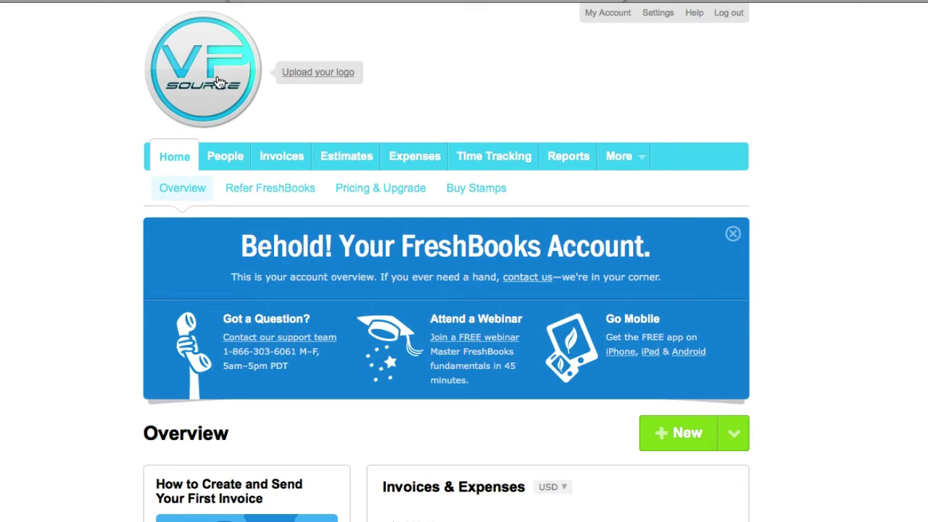
# - Restore the default logos from Settings > Colors & Logos
pyautogui.click(655, 14)
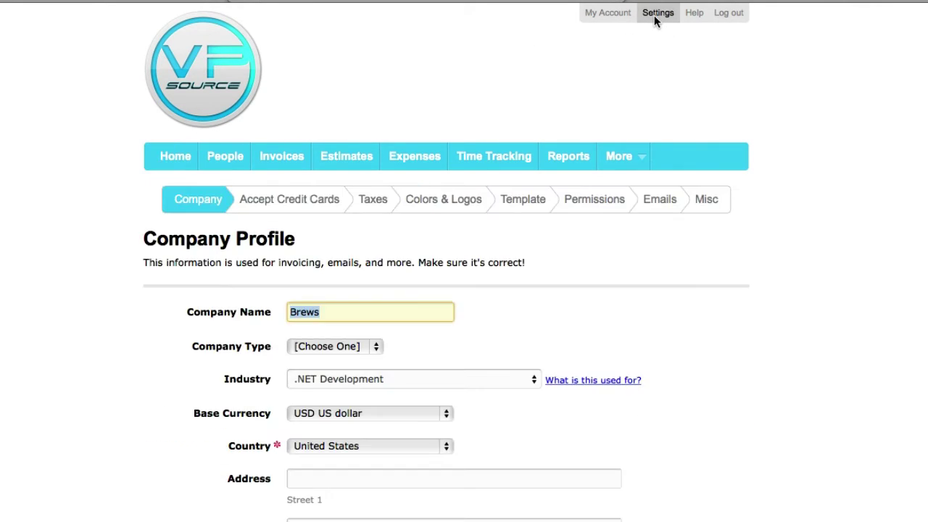
pyautogui.click(437, 206)
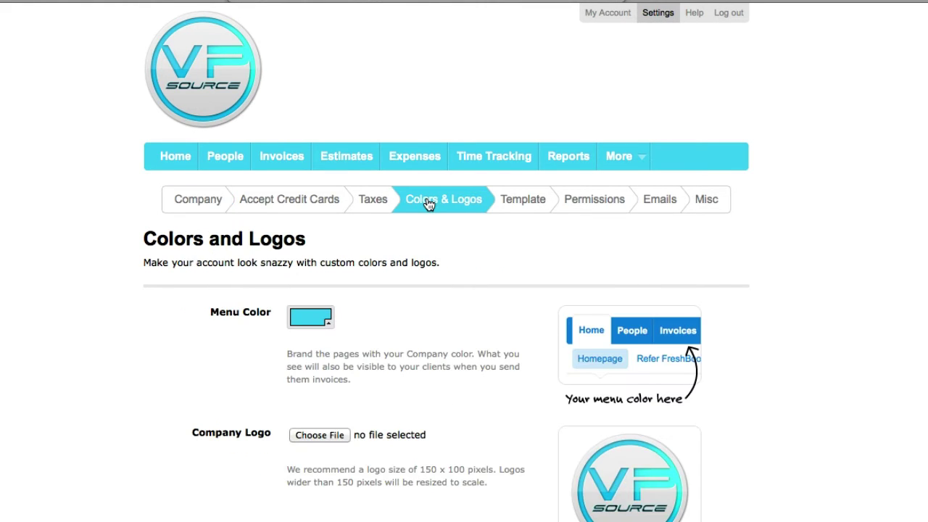
pyautogui.scroll(-5, 388, 201)
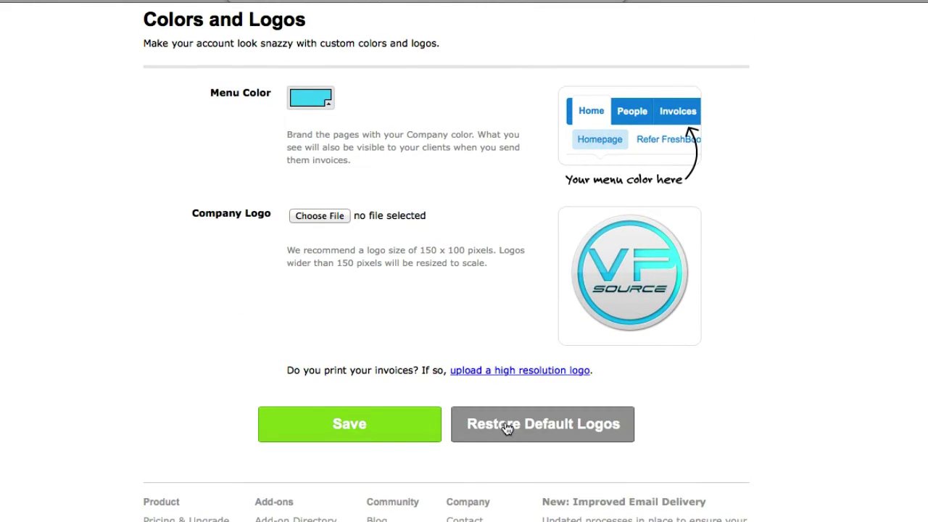
pyautogui.scroll(5, 459, 356)
pyautogui.scroll(-5, 451, 353)
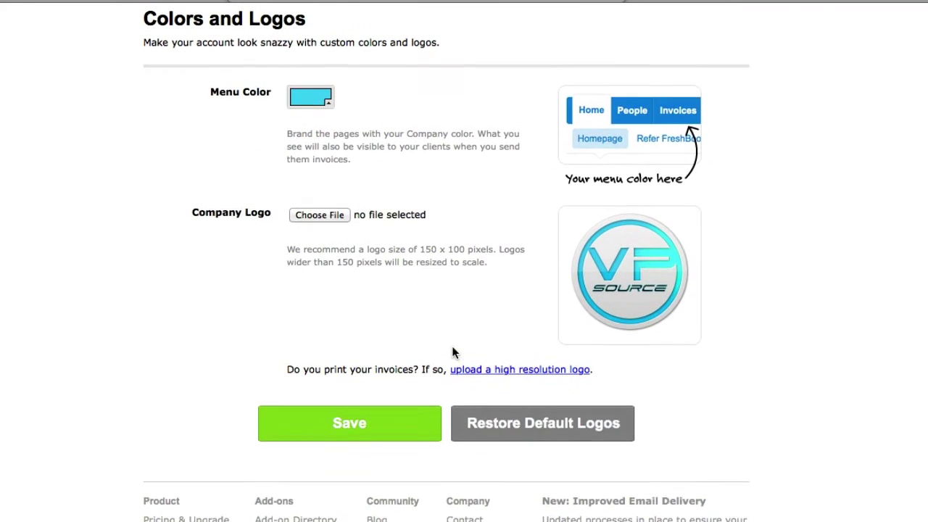
pyautogui.click(508, 424)
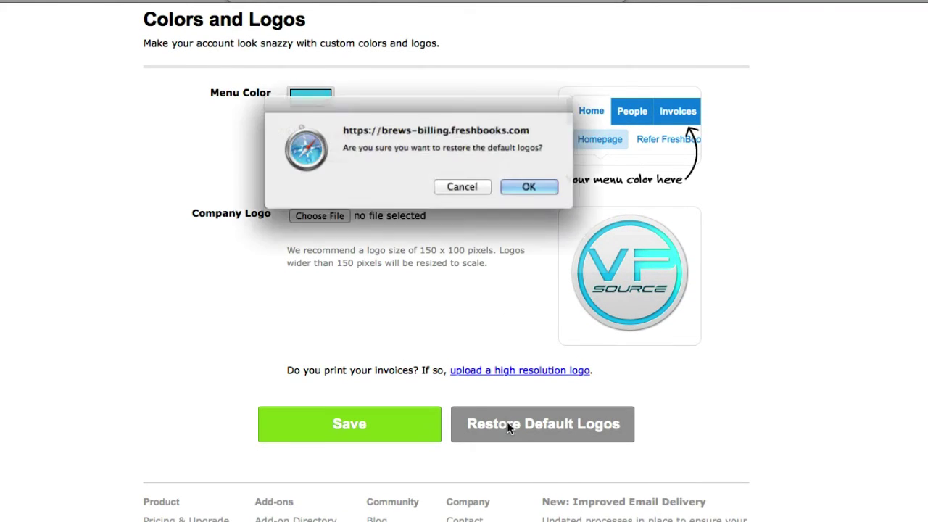
pyautogui.click(449, 187)
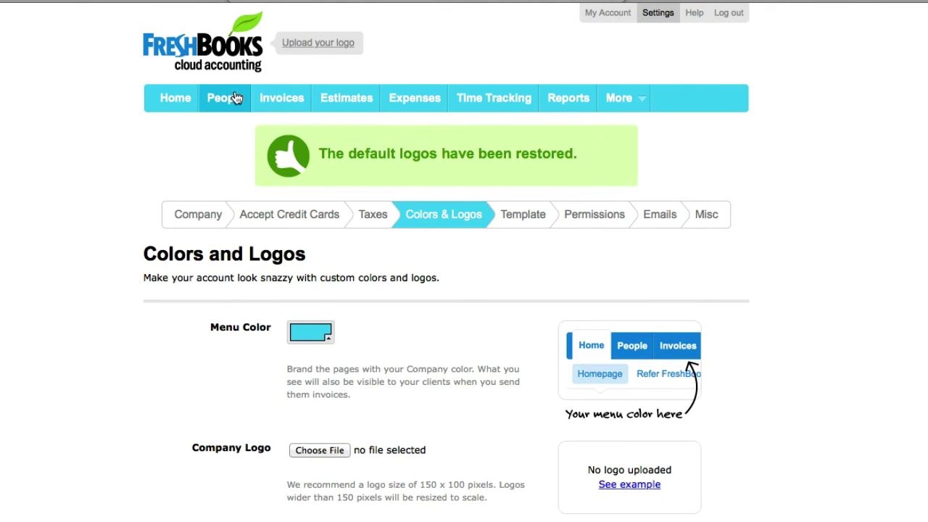
pyautogui.scroll(-1, 322, 330)
# - Set the Menu Color to blue-purple hex 5461F5
pyautogui.click(327, 334)
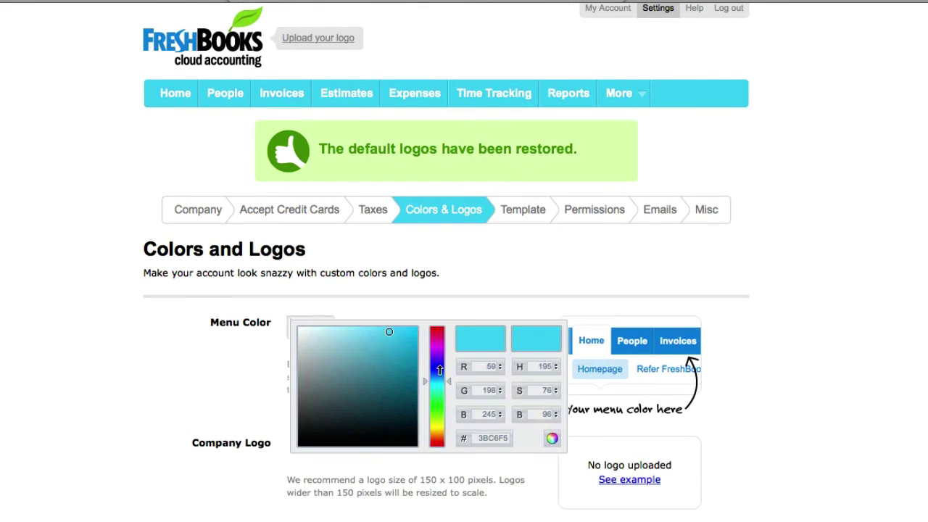
pyautogui.click(439, 370)
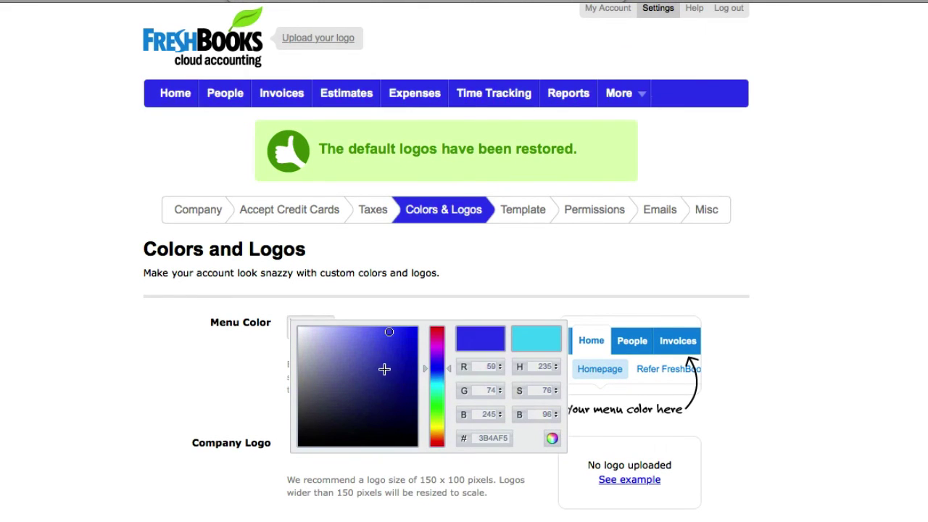
pyautogui.moveTo(384, 370)
pyautogui.mouseDown()
pyautogui.moveTo(368, 339)
pyautogui.moveTo(377, 331)
pyautogui.mouseUp()
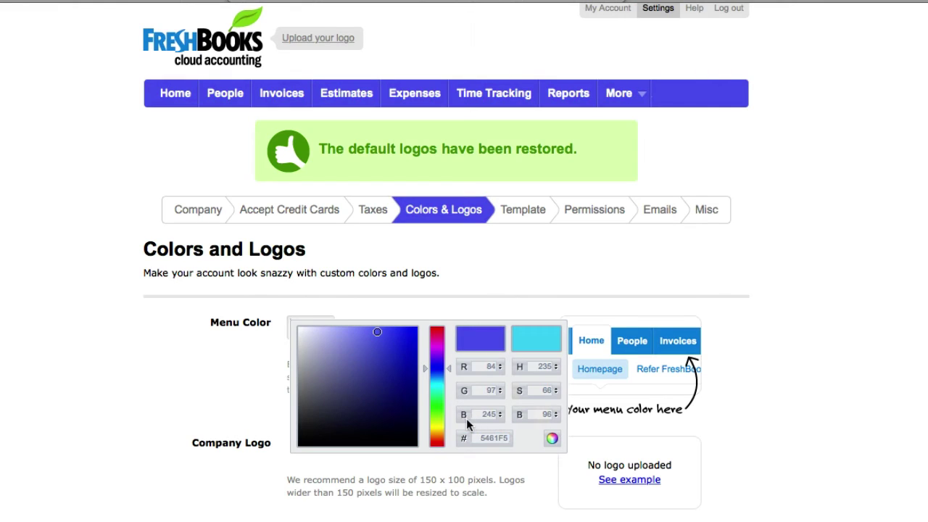
pyautogui.click(193, 348)
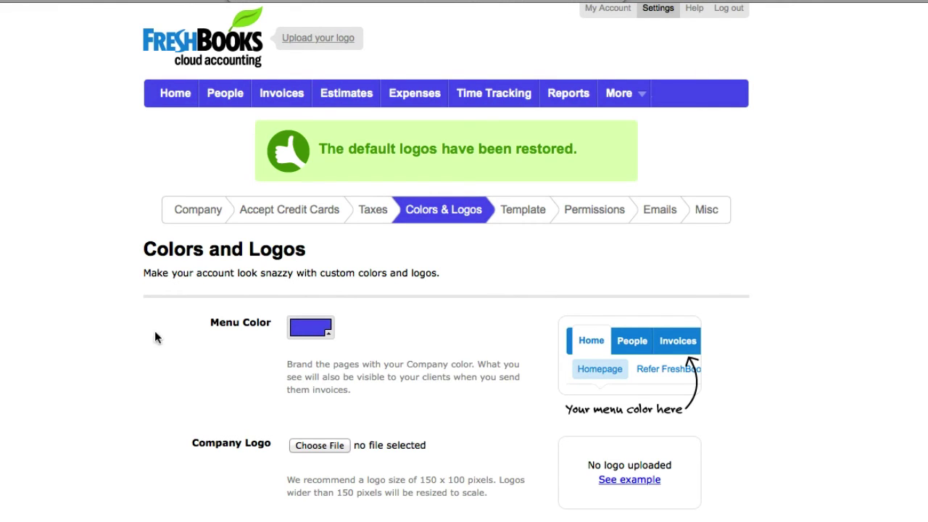